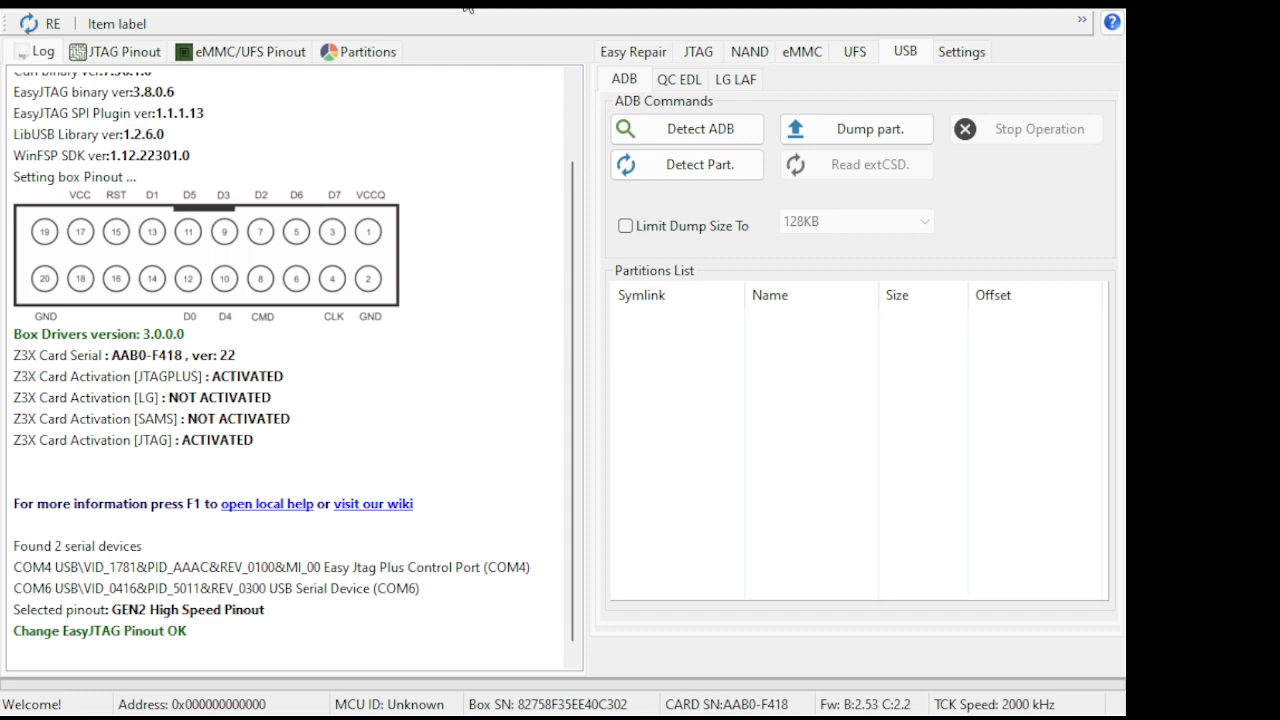
Maximize the window, compare the eMMC and UFS tool sets, and run device detection in the eMMC tools.
click(1060, 5)
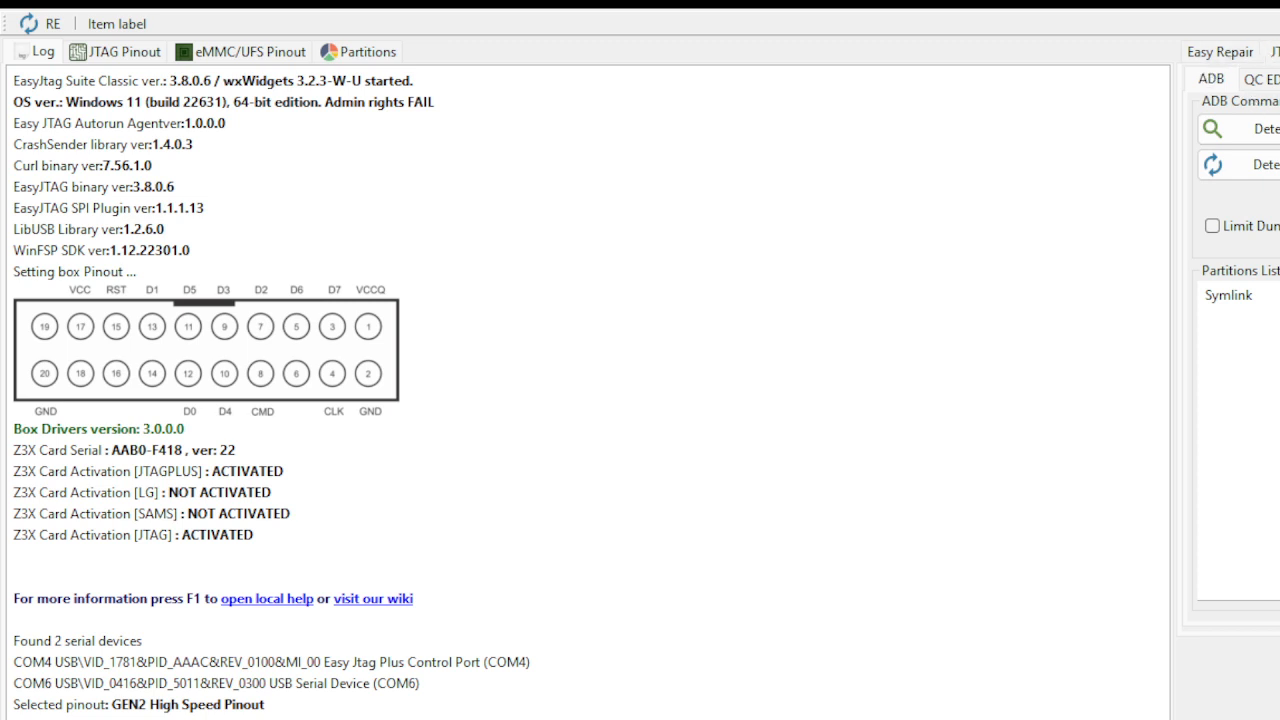
click(1277, 52)
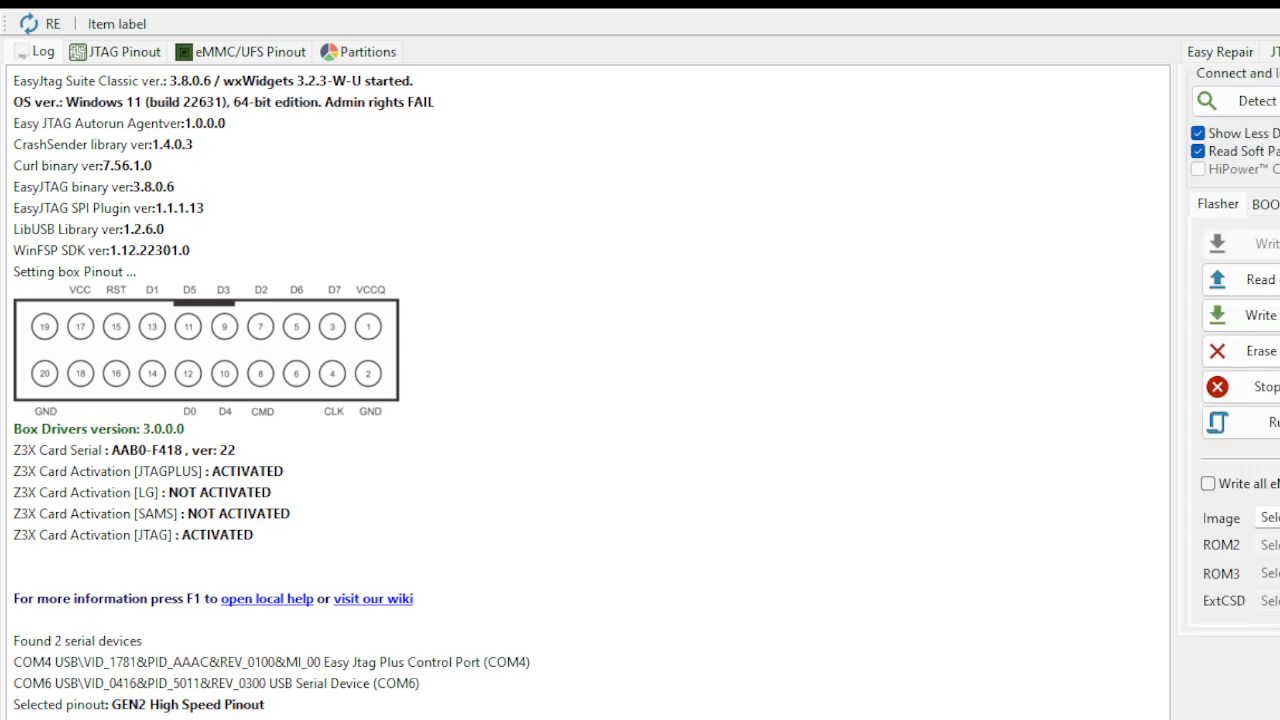
click(1277, 52)
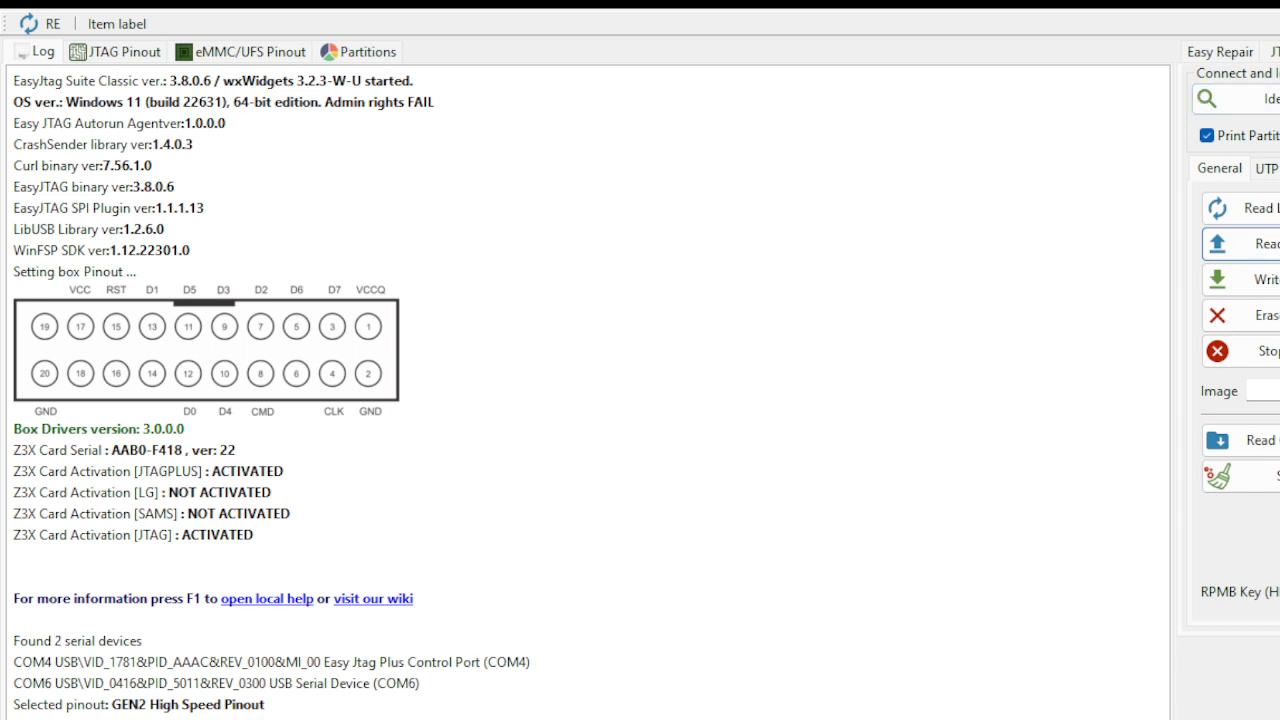
click(1277, 52)
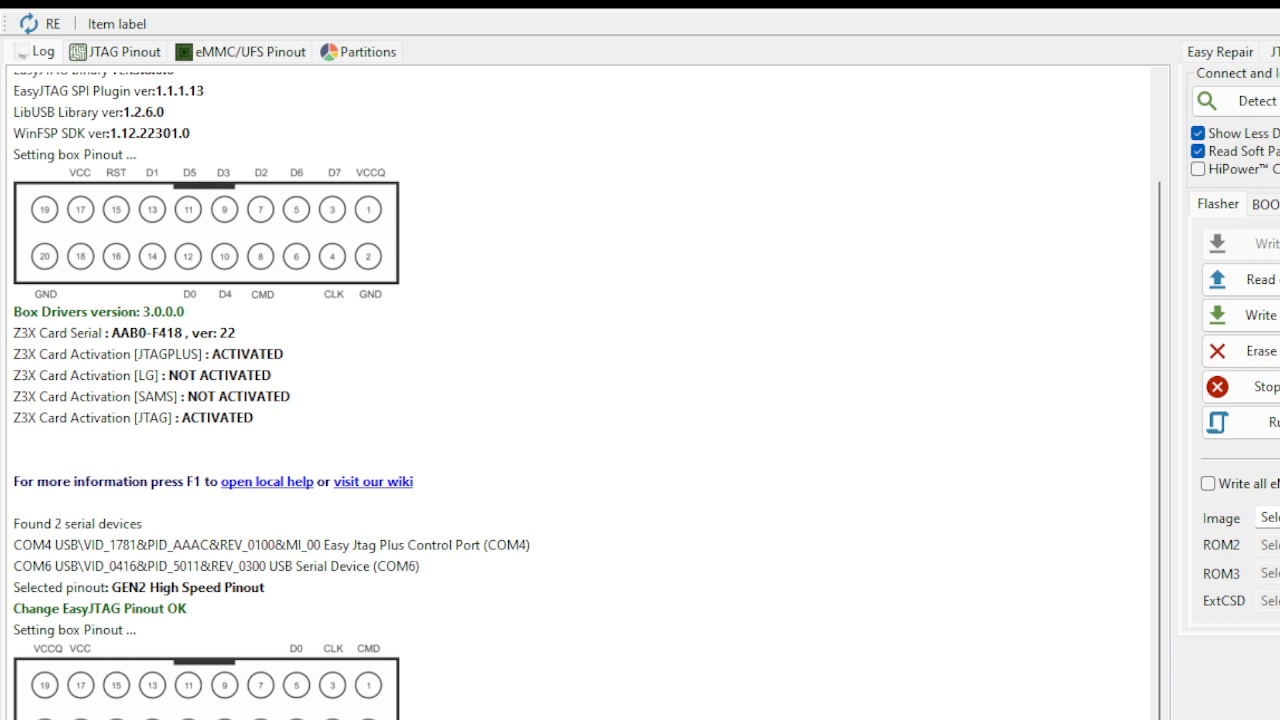
click(1268, 108)
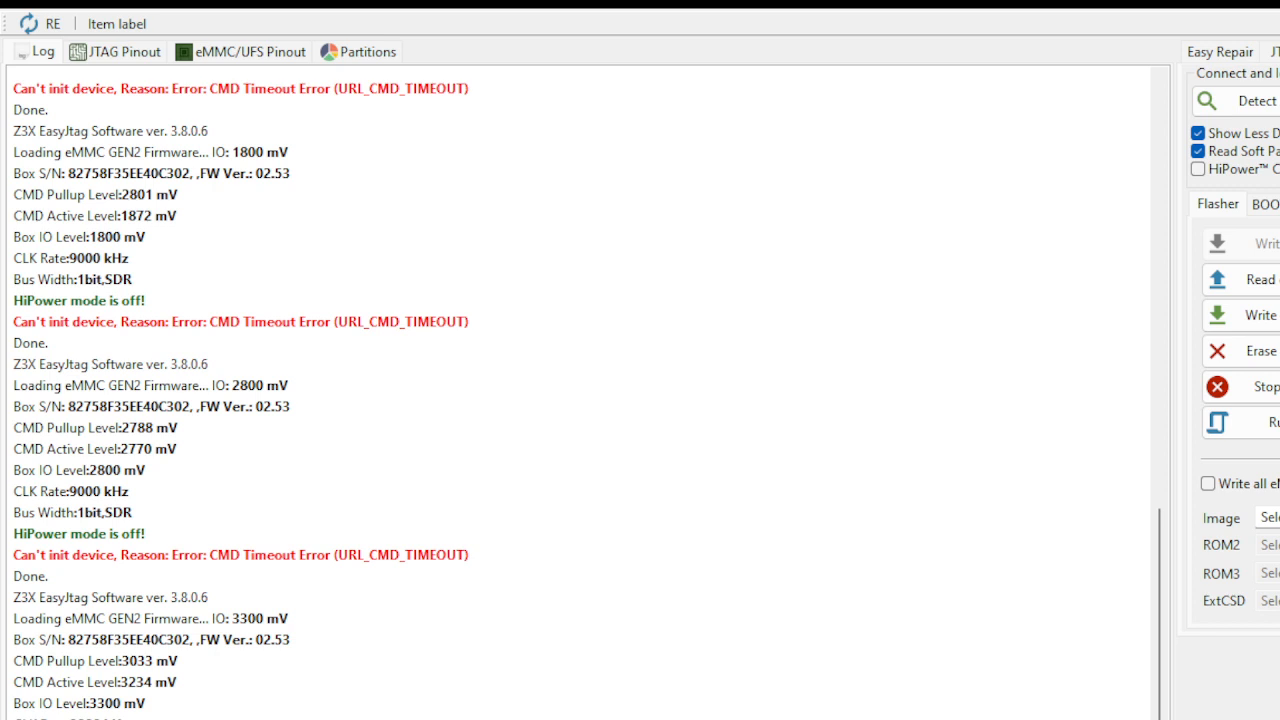
Try eMMC detection with HiPower mode enabled at IO levels of 1800, 2800 and 3300 mV.
click(1198, 170)
click(1246, 105)
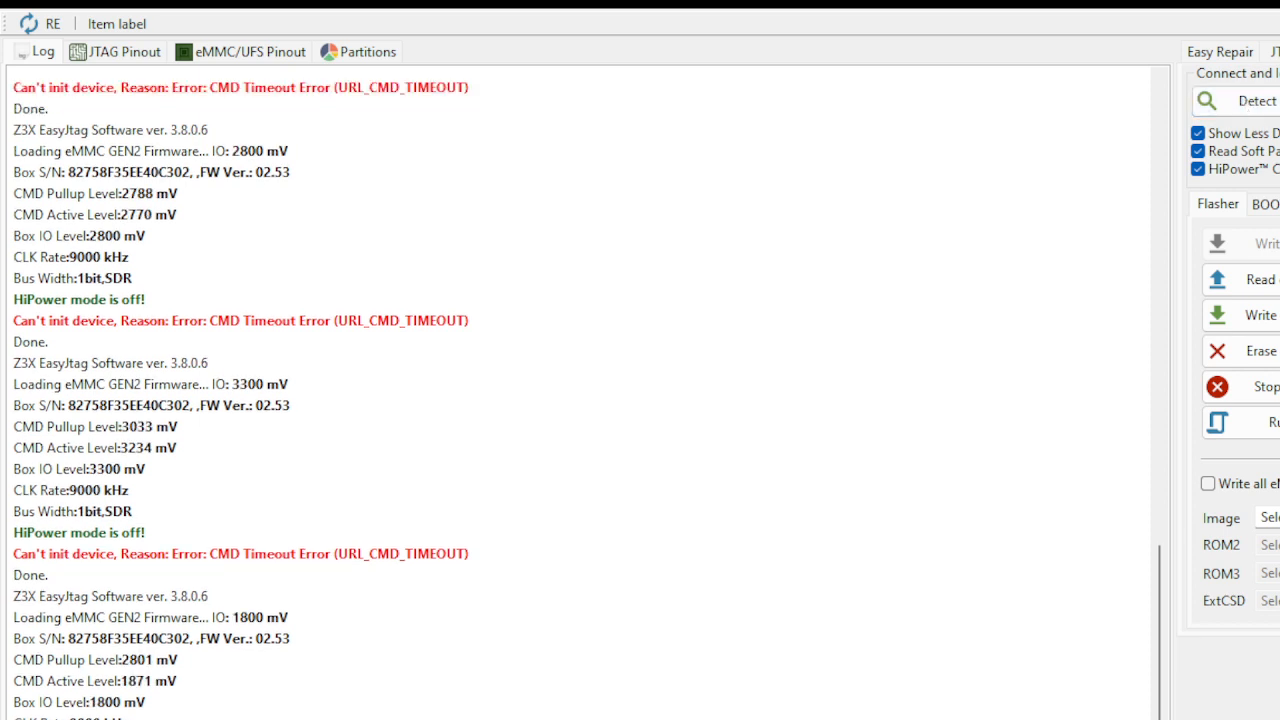
click(1224, 104)
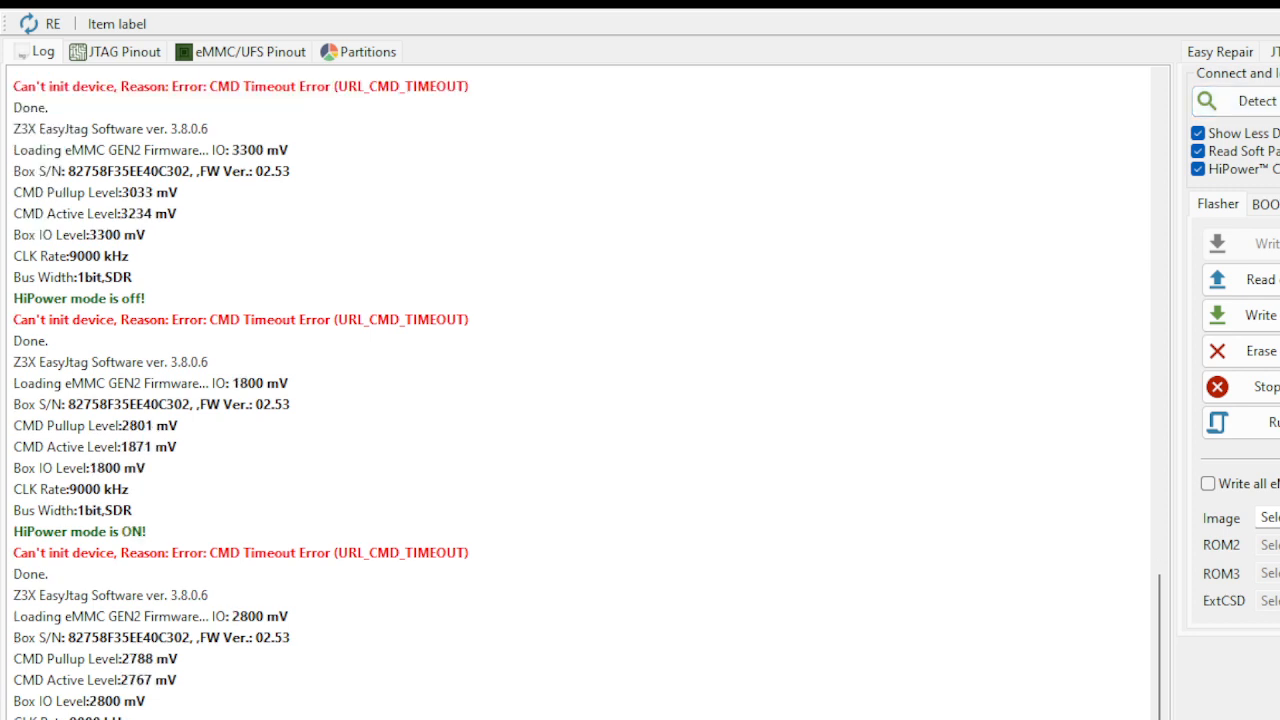
click(1257, 104)
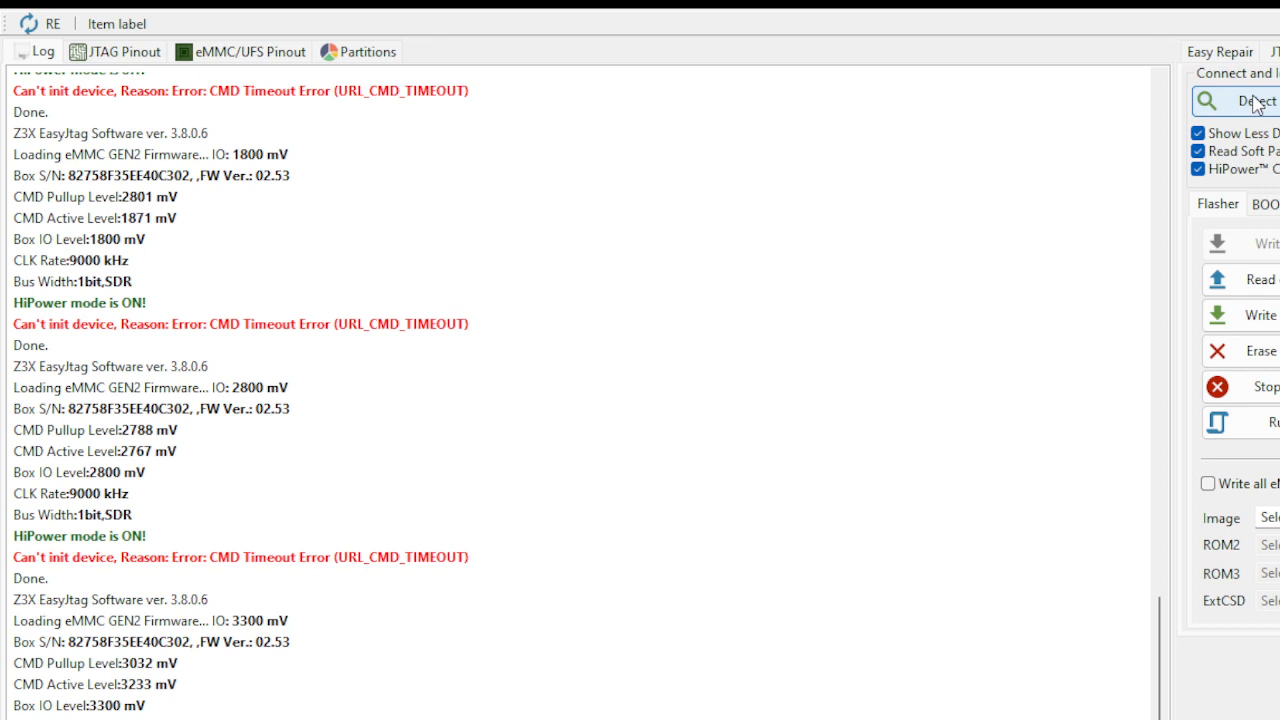
Turn off HiPower mode and detect the eMMC again to read its device and partition information.
click(1227, 170)
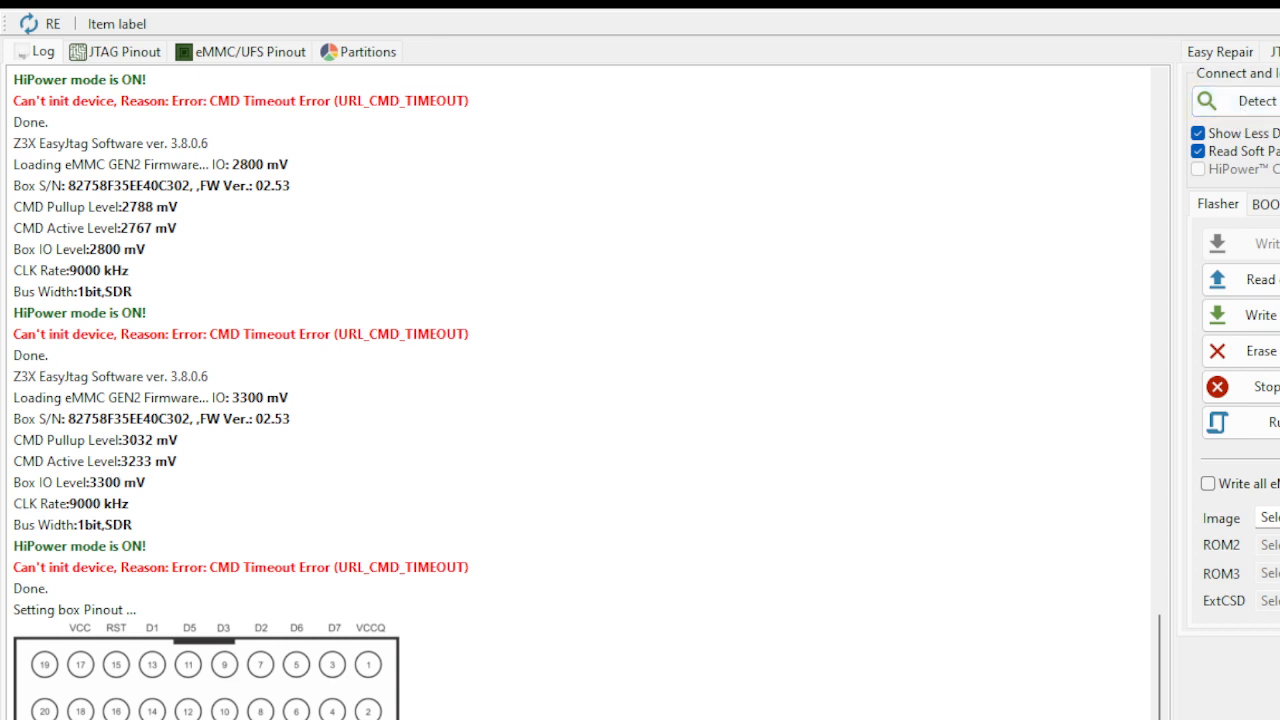
click(1252, 100)
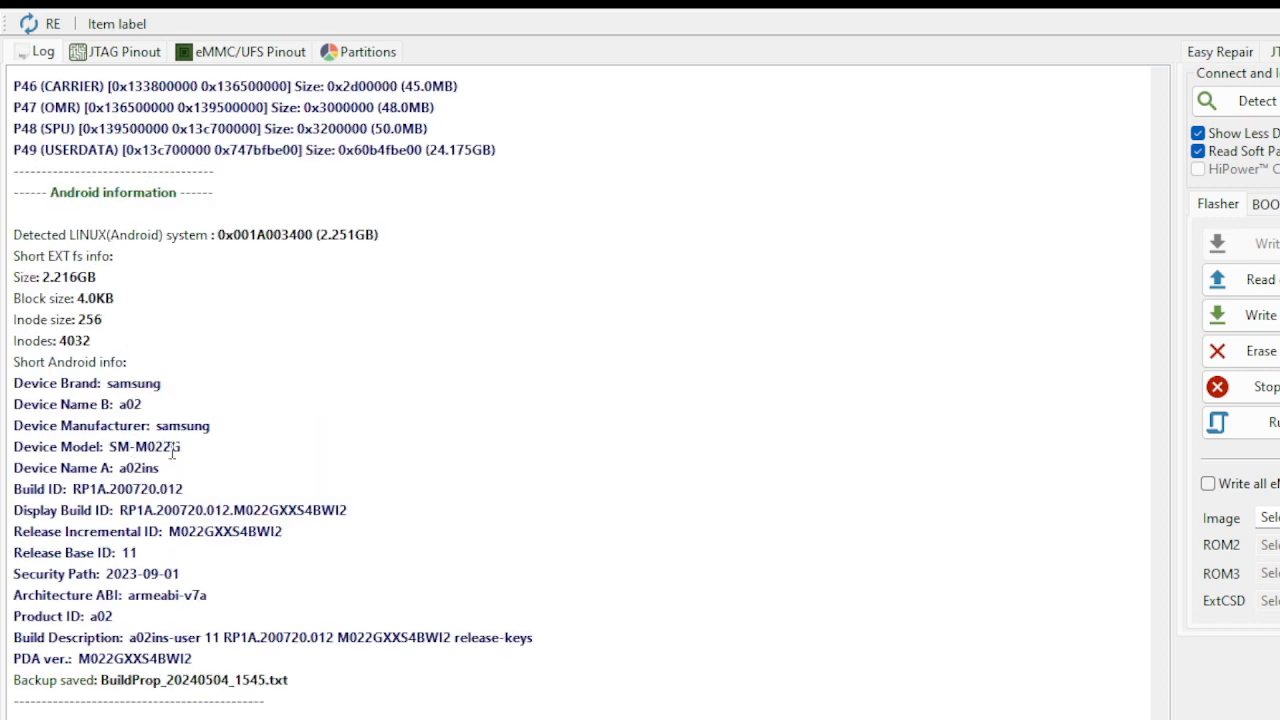
Highlight the device model in the Android information and look over the partition list up to its first entry.
drag(181, 450, 136, 456)
scroll(310, 500, up, 1)
scroll(315, 508, up, 4)
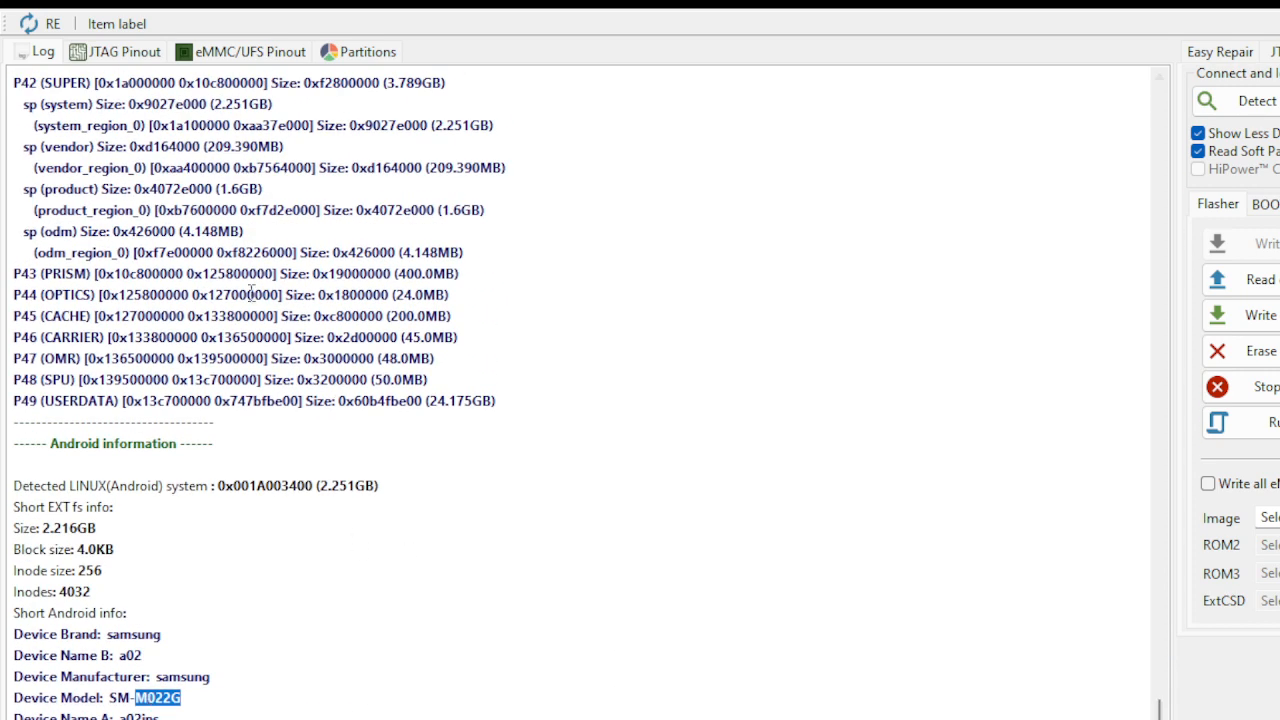
scroll(200, 240, up, 2)
scroll(115, 262, up, 7)
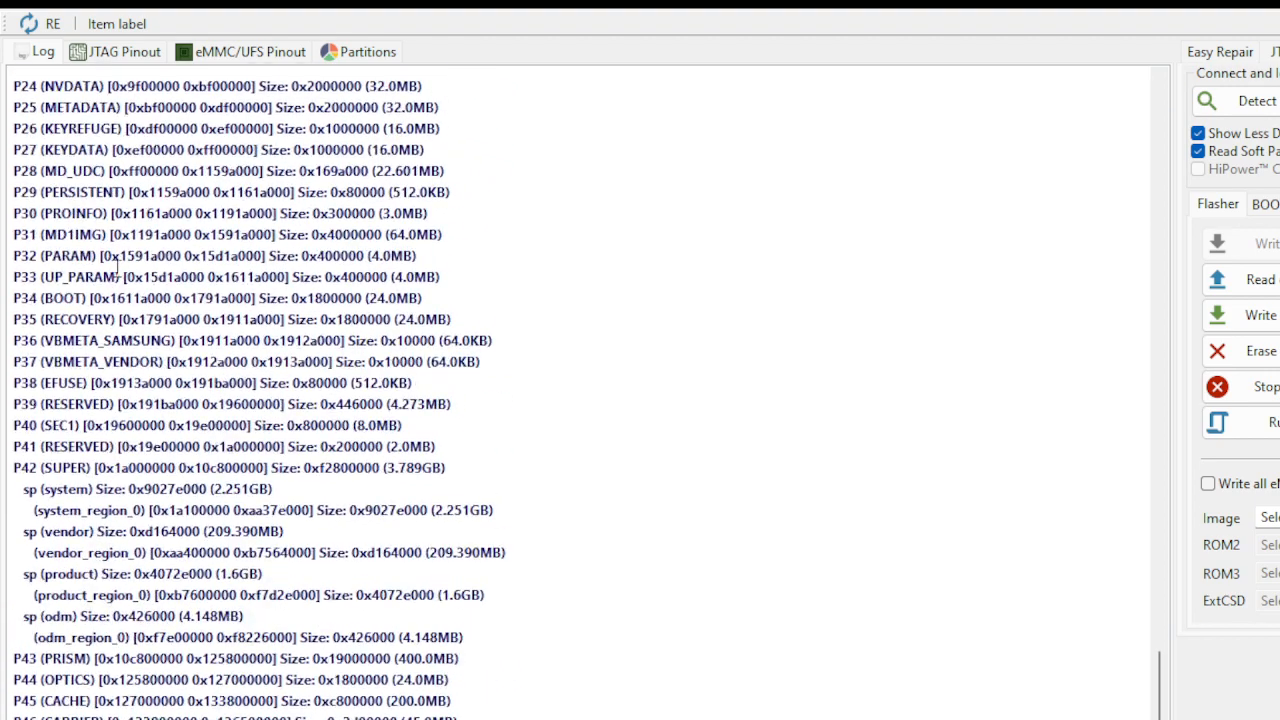
scroll(117, 272, up, 10)
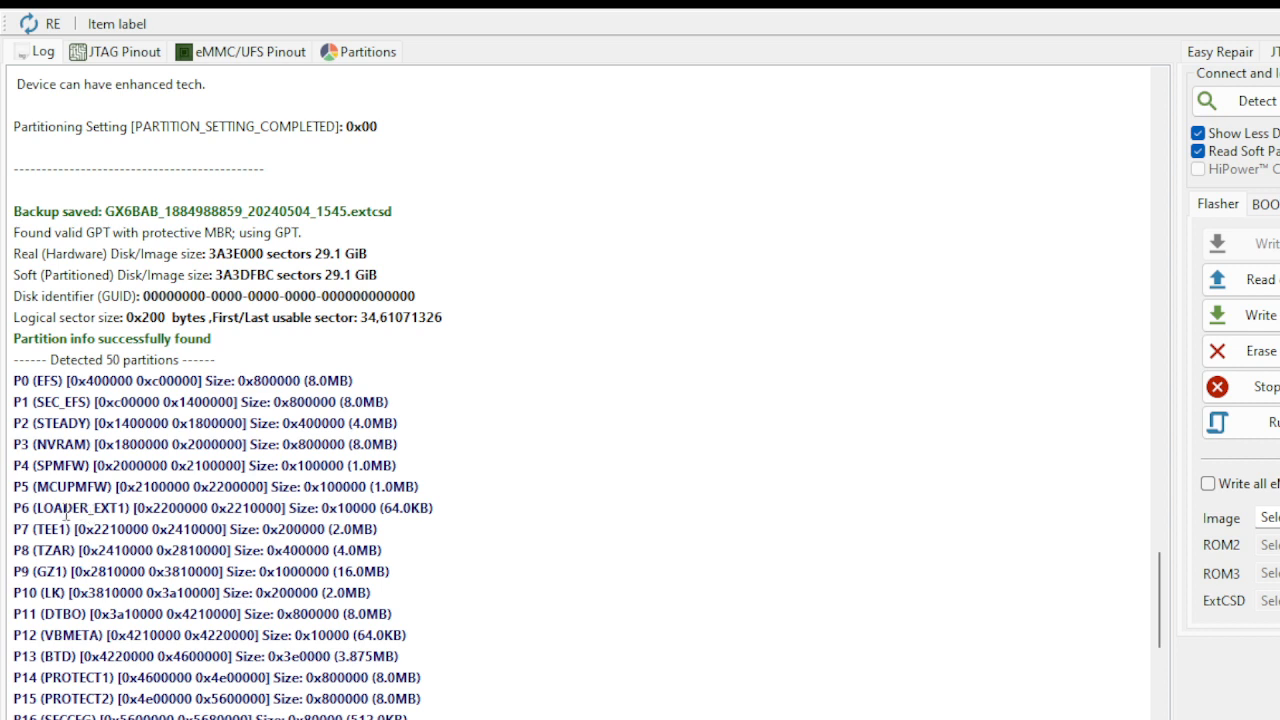
Highlight the LOADER_EXT1 partition and examine the names and sizes of the partitions listed below it.
drag(37, 508, 118, 508)
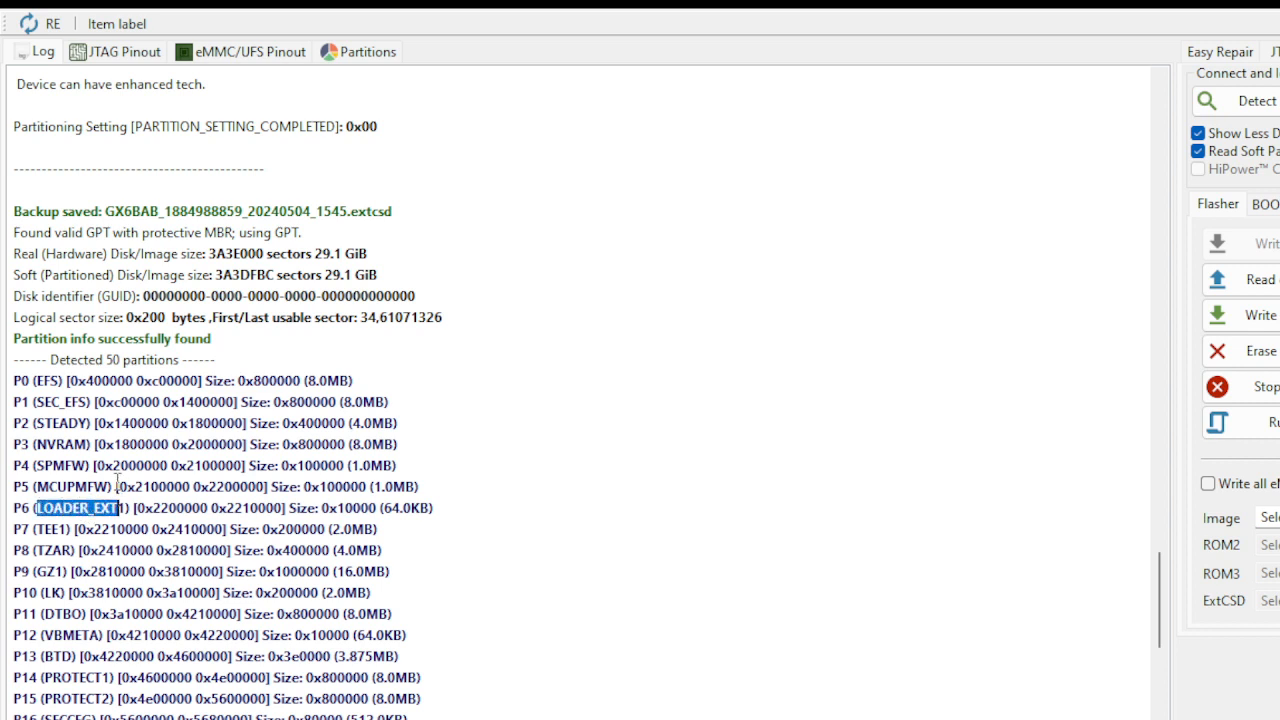
scroll(92, 466, down, 2)
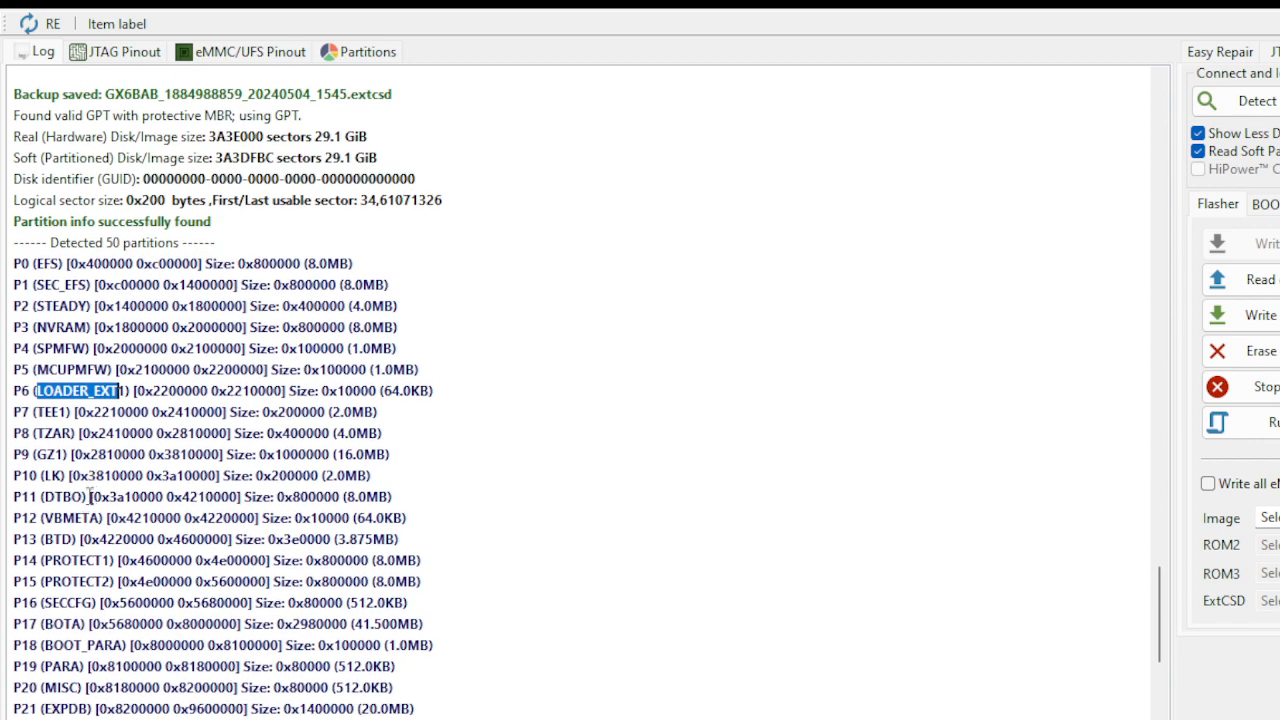
scroll(92, 466, up, 1)
scroll(92, 466, down, 2)
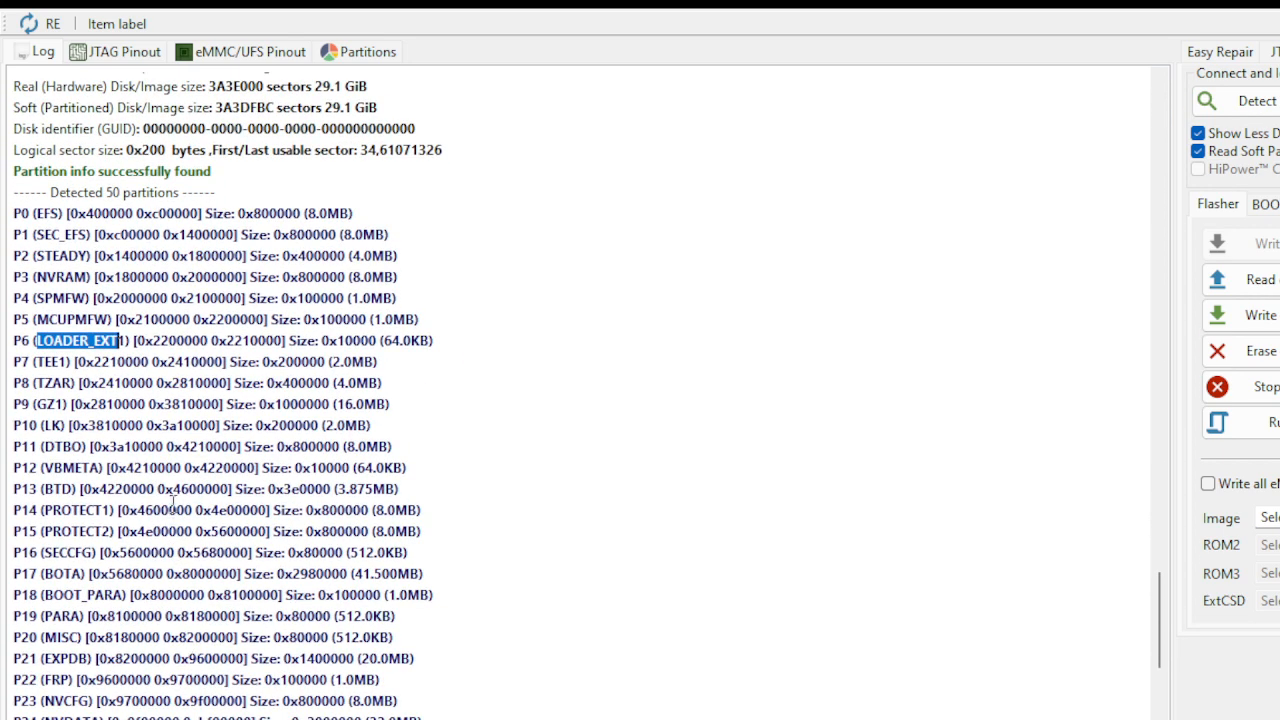
scroll(227, 396, down, 2)
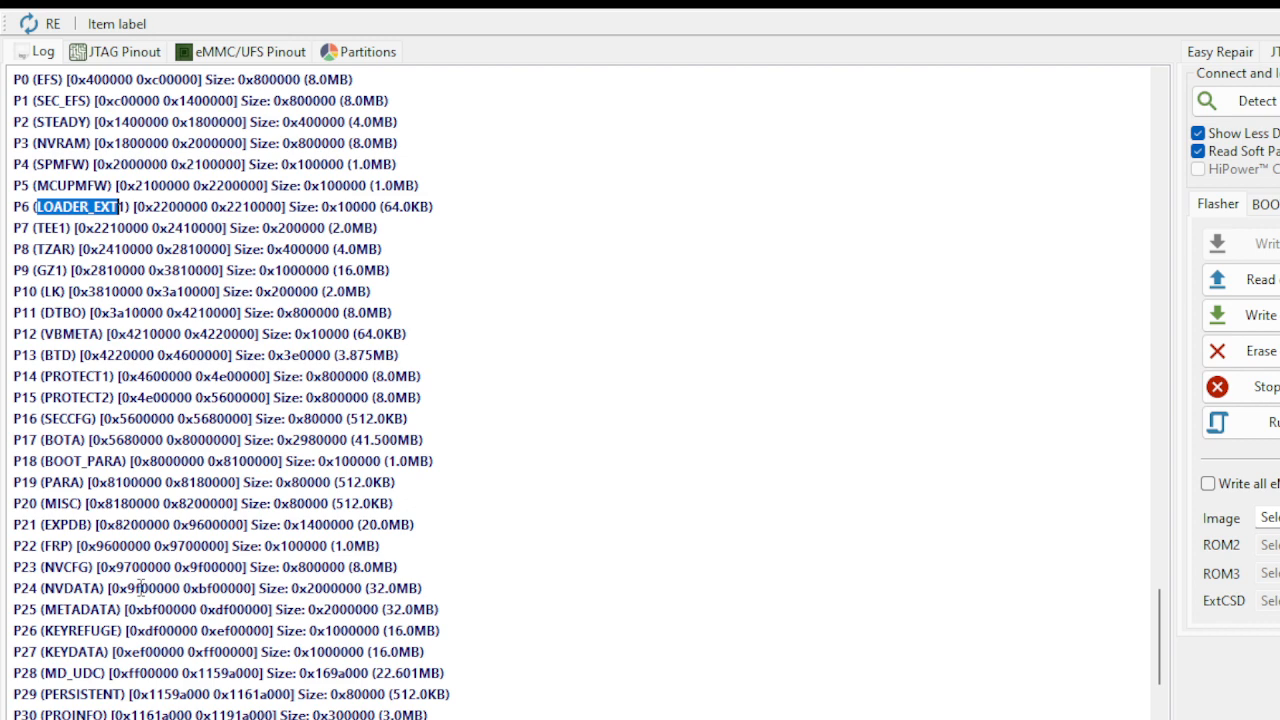
scroll(133, 700, down, 4)
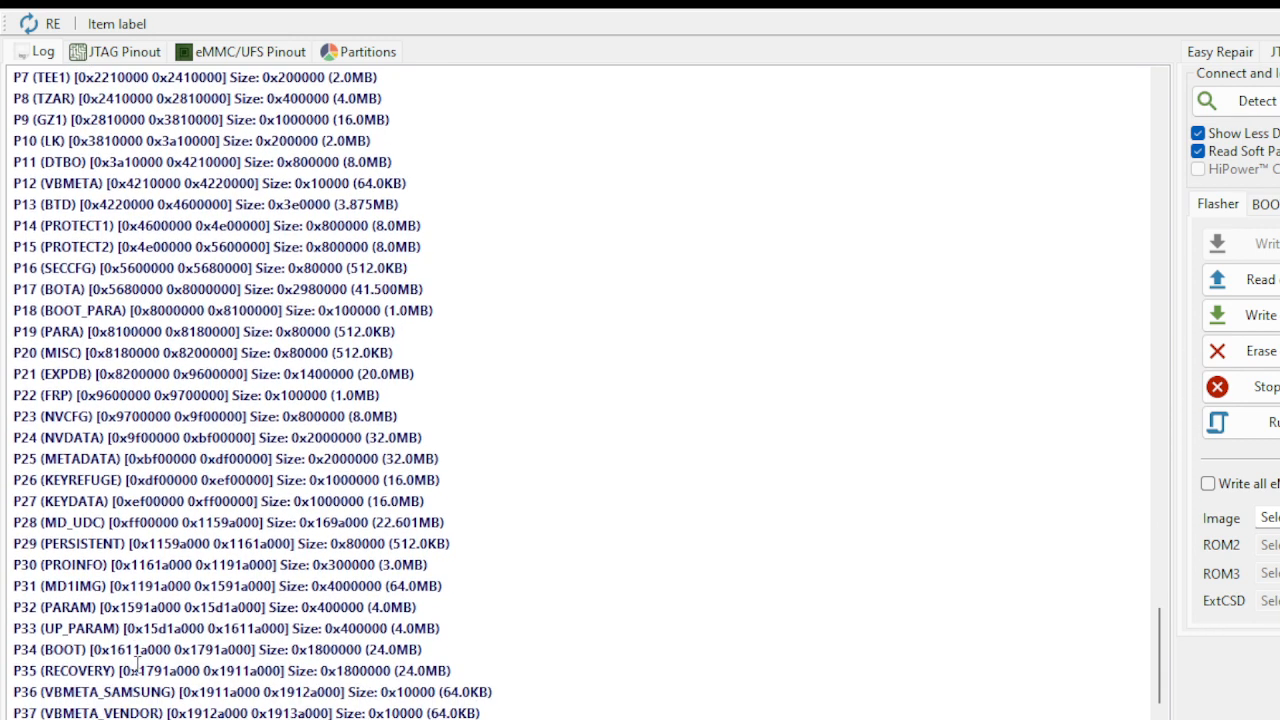
scroll(133, 712, down, 2)
scroll(116, 500, up, 3)
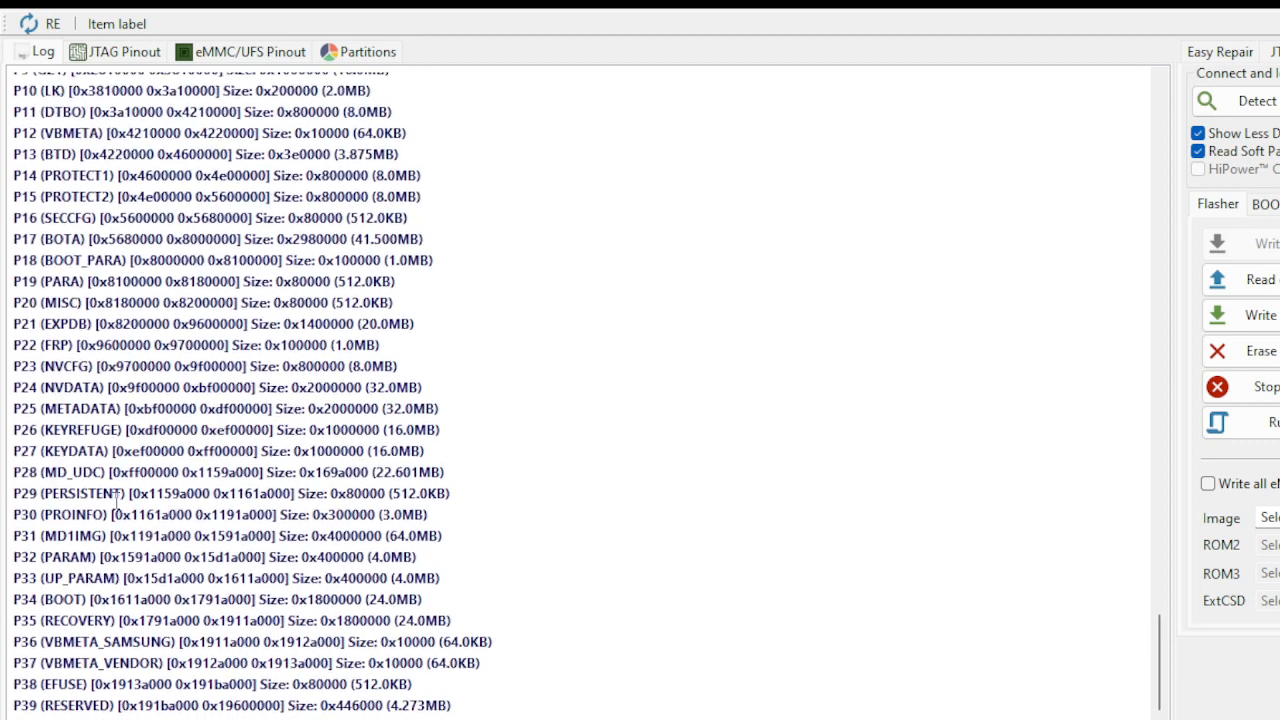
scroll(80, 387, up, 3)
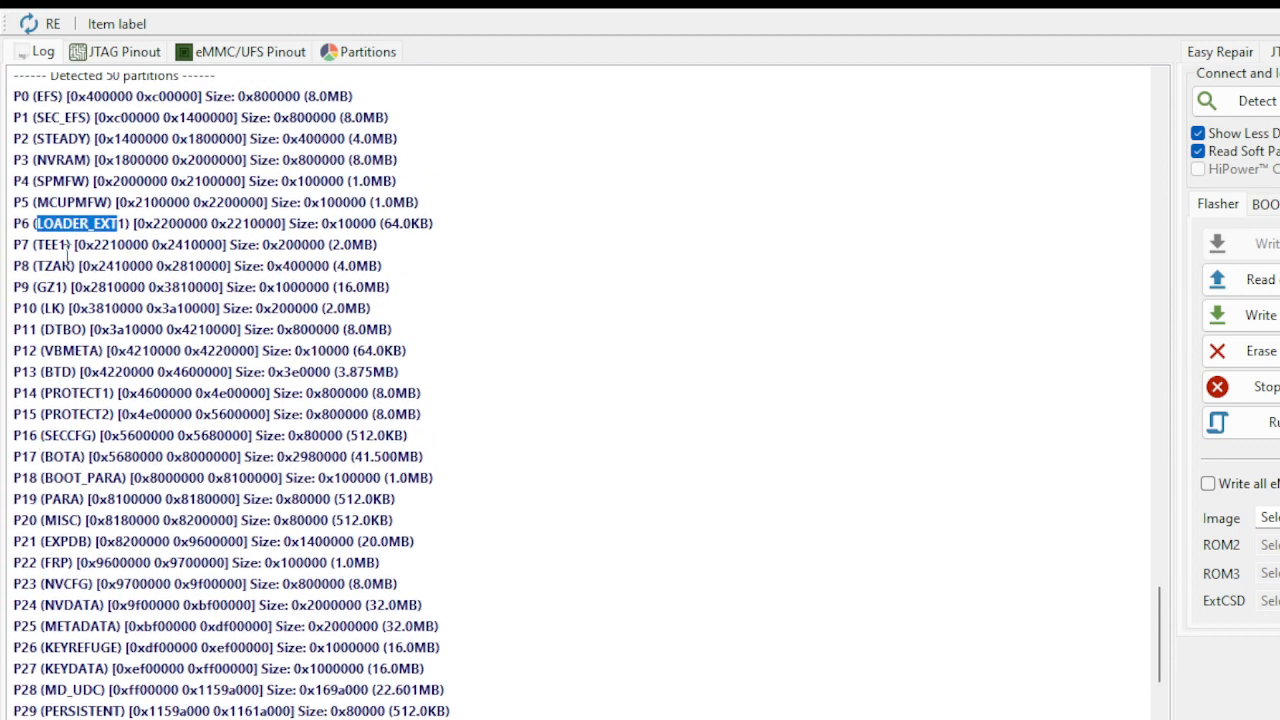
Highlight the NVRAM and NVDATA partitions, mark the range from NVRAM downwards, and review the remaining entries.
click(66, 160)
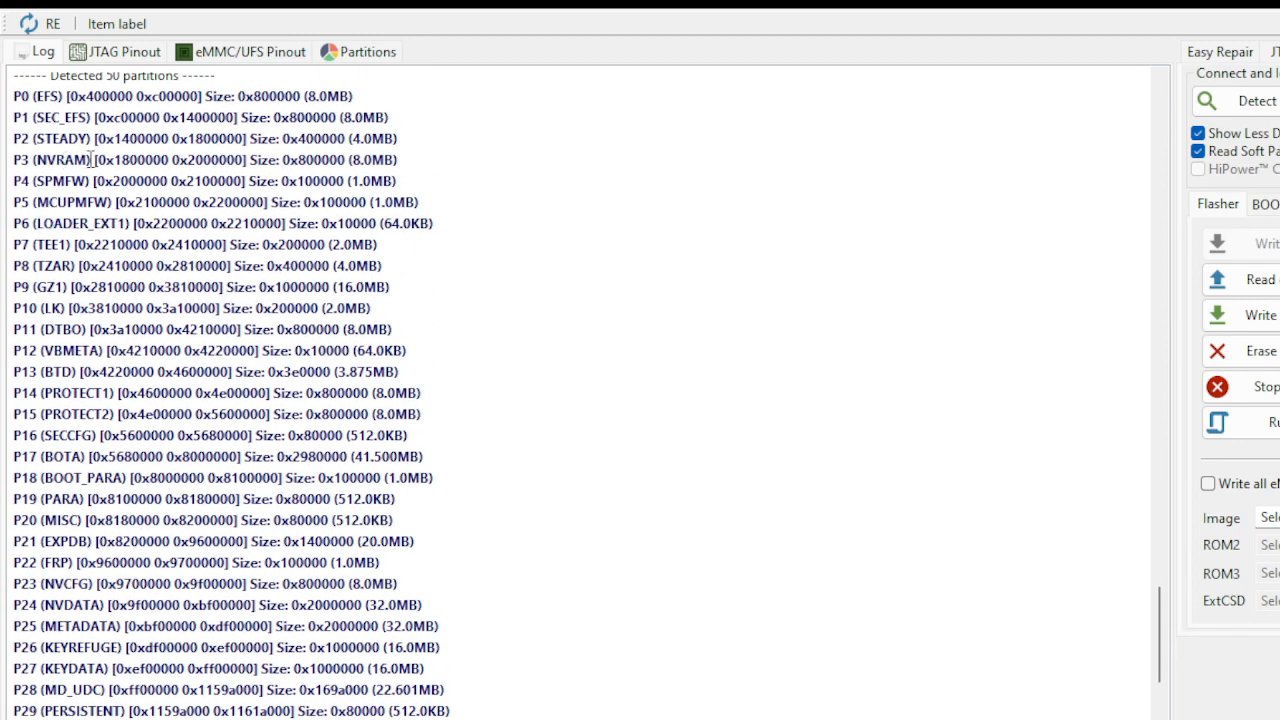
drag(92, 160, 33, 160)
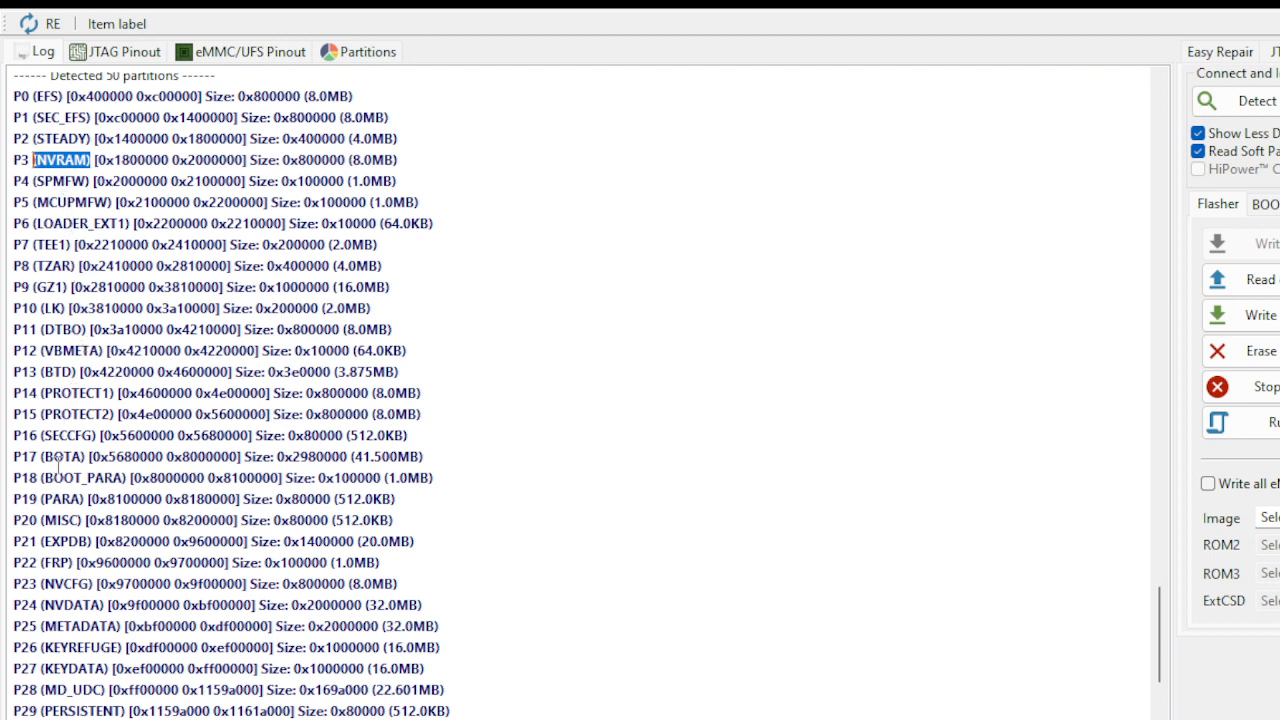
drag(107, 606, 41, 606)
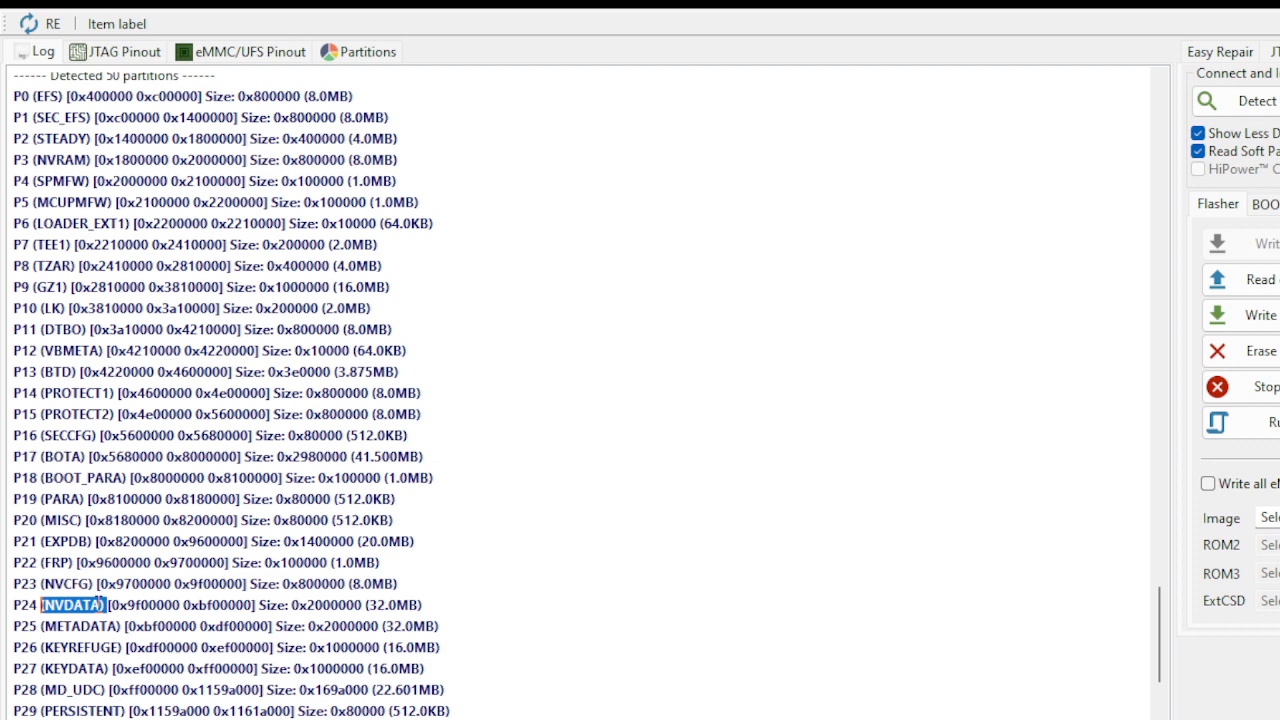
drag(506, 148, 455, 718)
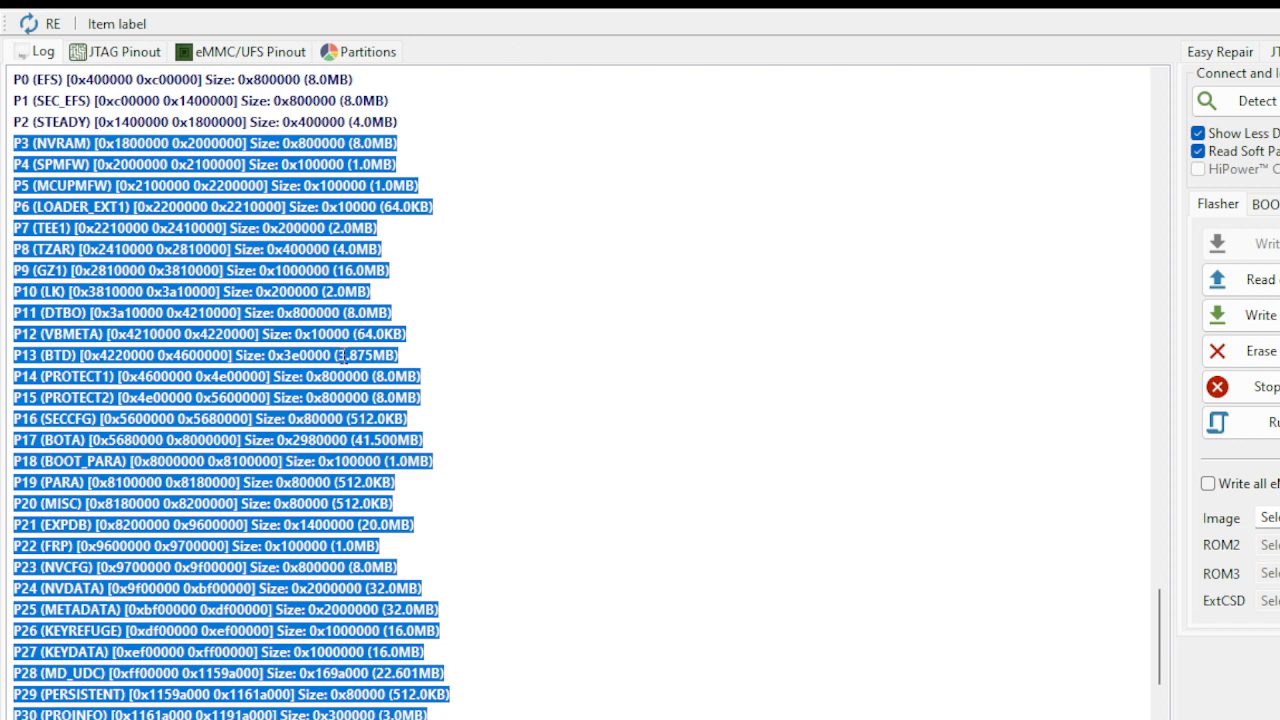
click(466, 248)
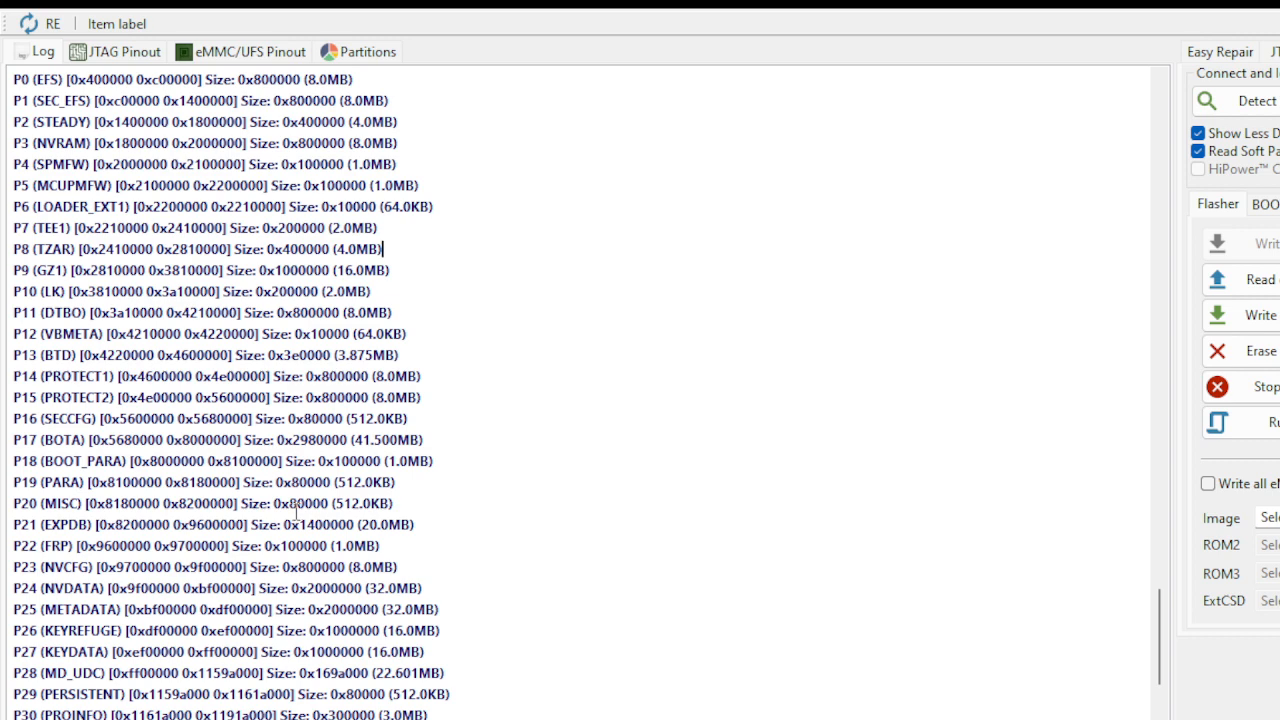
scroll(307, 466, down, 2)
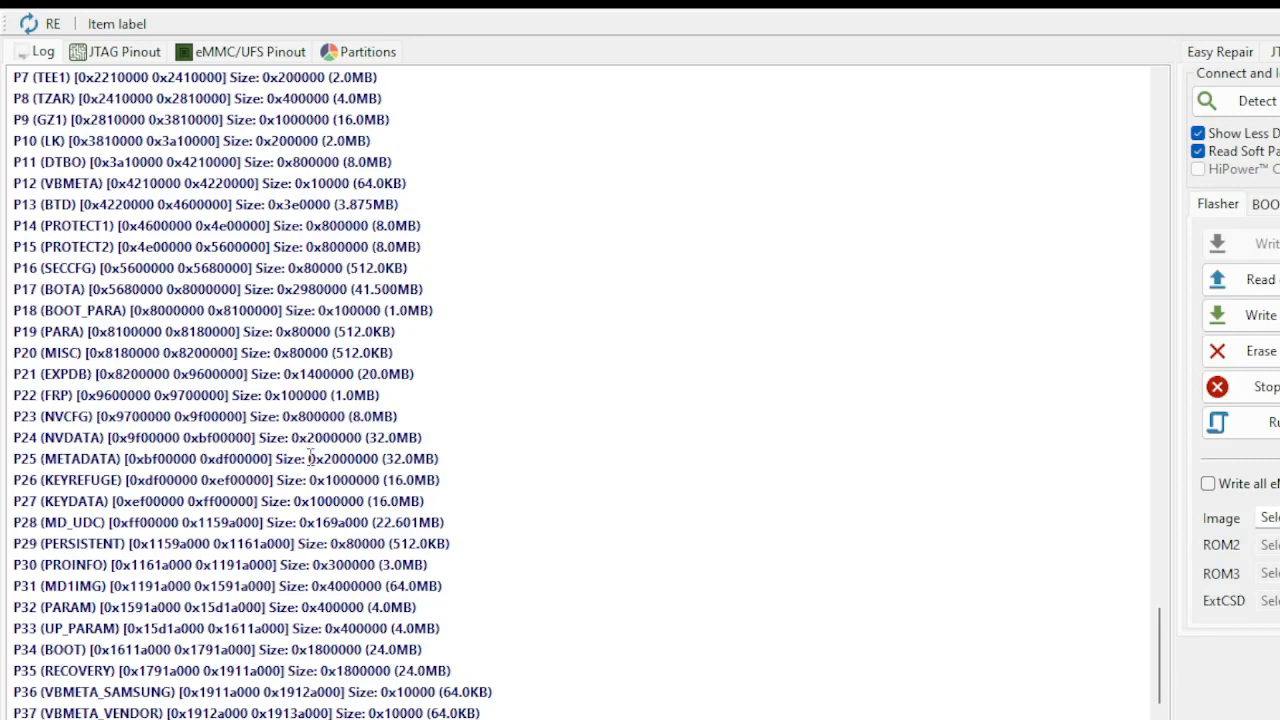
scroll(308, 459, down, 2)
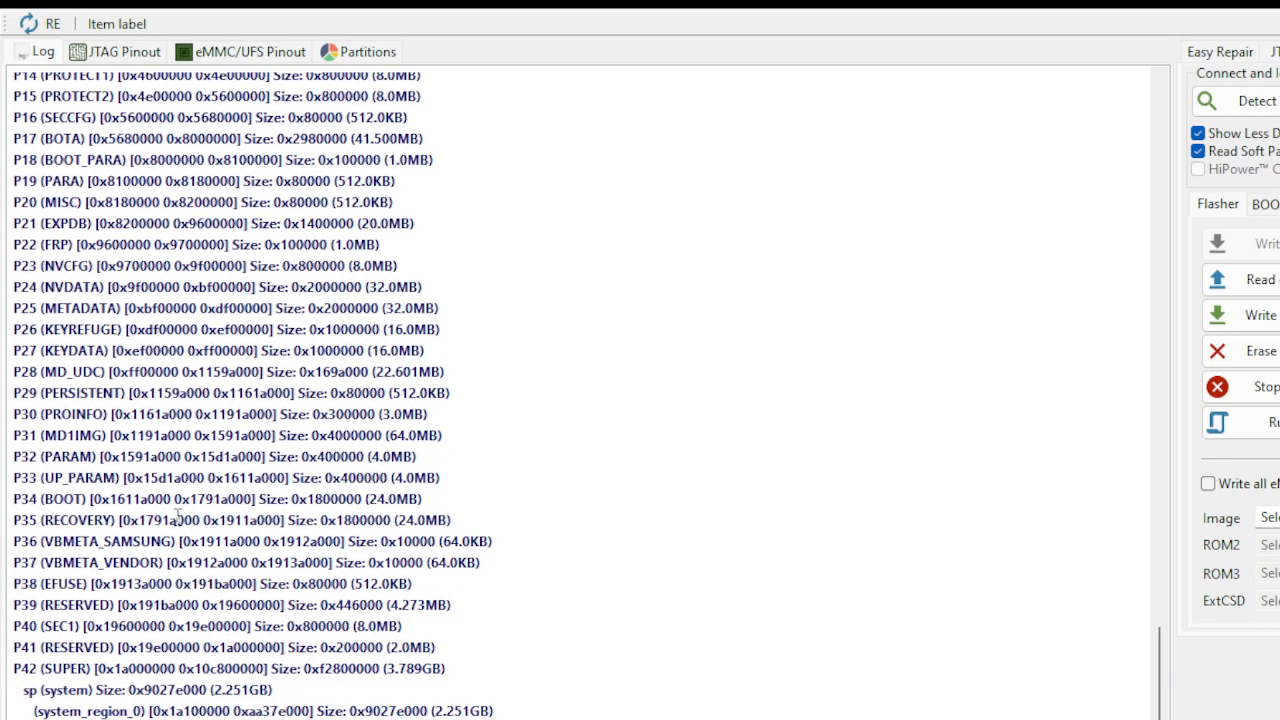
scroll(190, 343, up, 2)
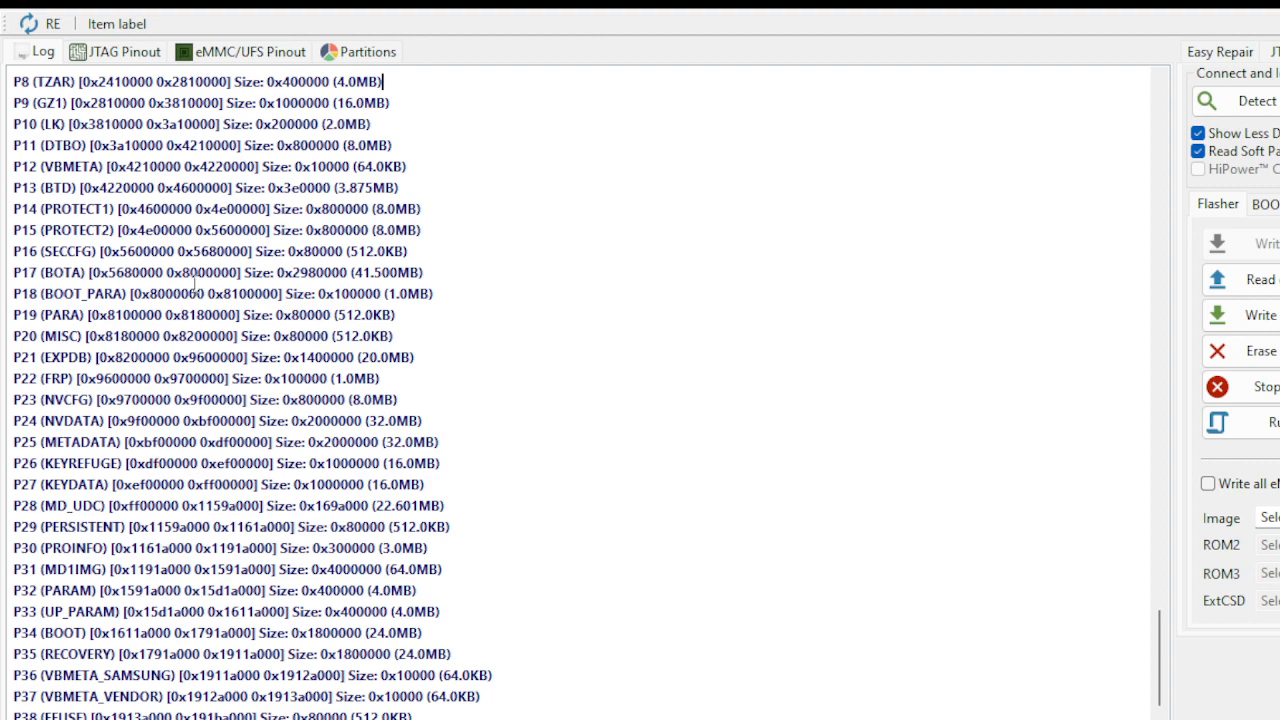
Go back to the eMMC device information and highlight the ROM1 main user data and ROM2 boot partition capacity lines.
scroll(192, 285, up, 15)
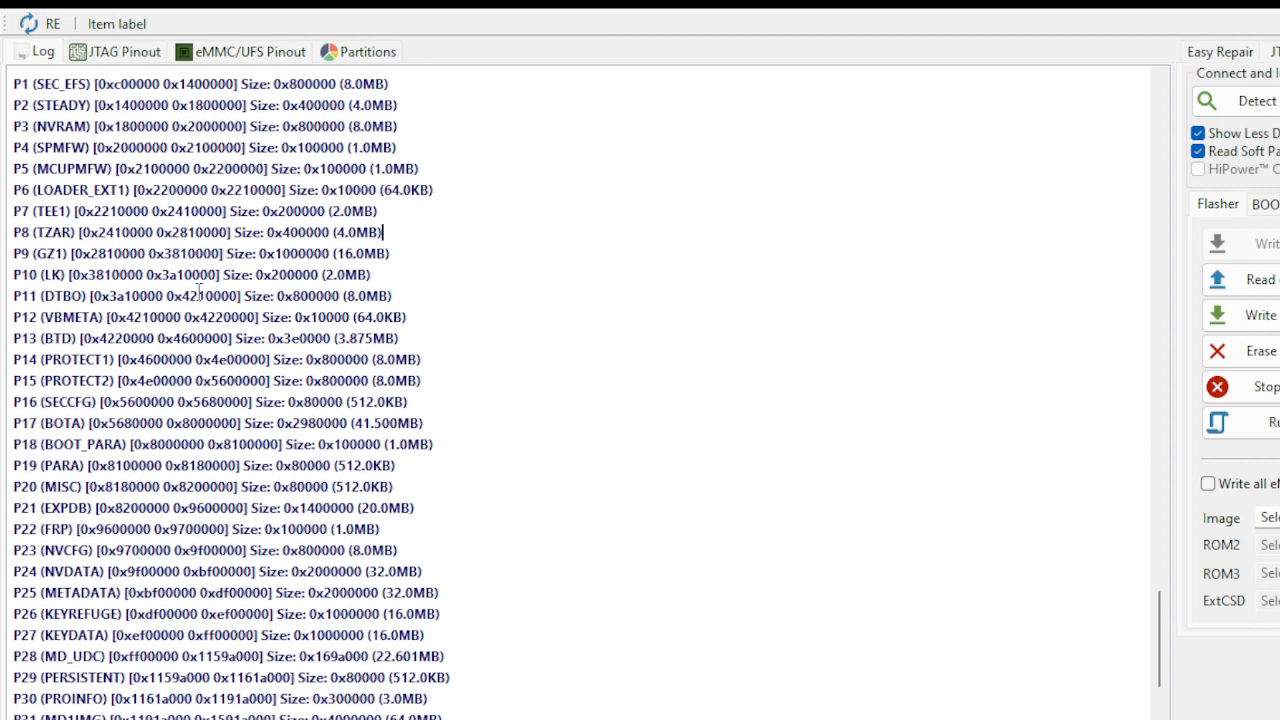
scroll(166, 268, up, 6)
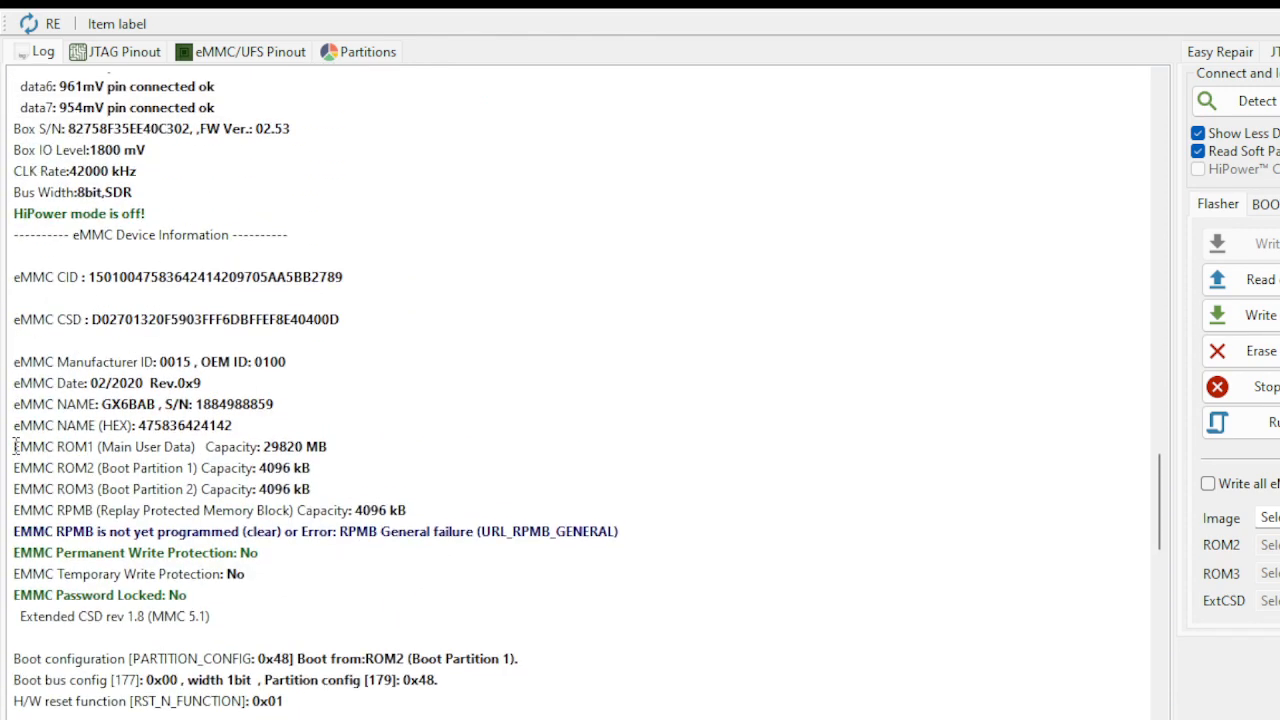
drag(20, 447, 354, 446)
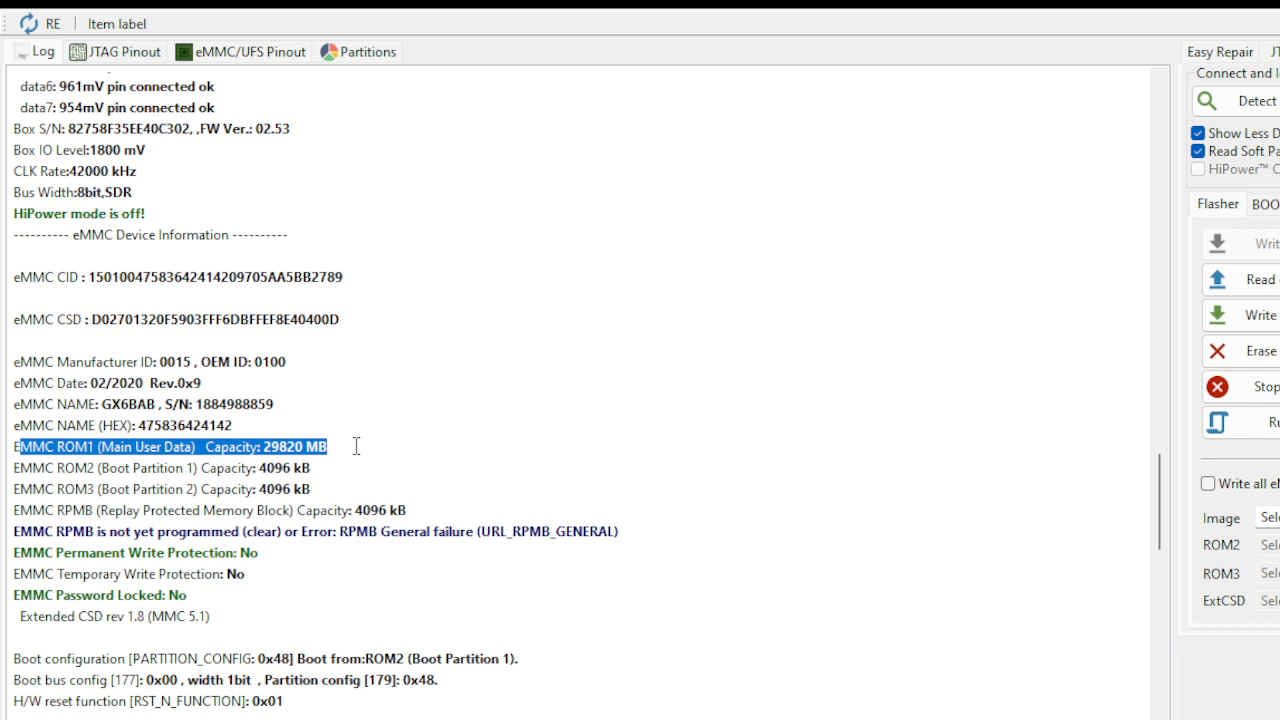
drag(335, 447, 4, 441)
drag(322, 468, 10, 476)
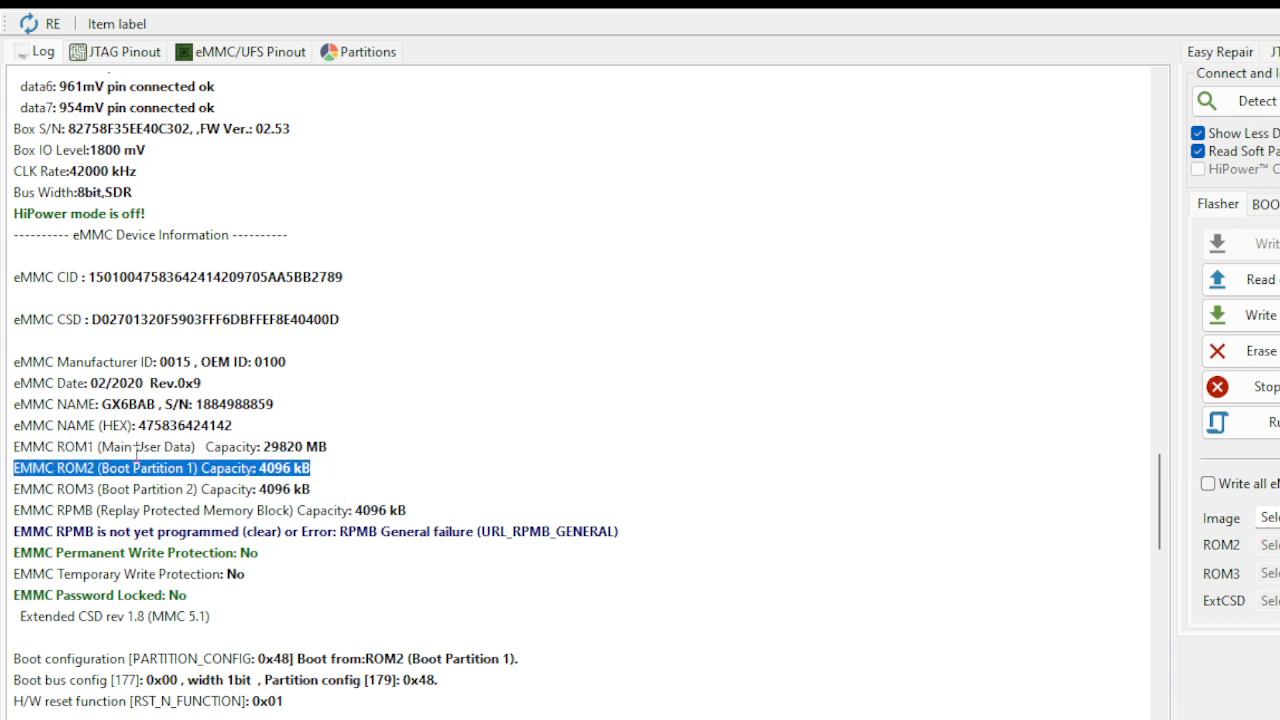
drag(322, 486, 357, 444)
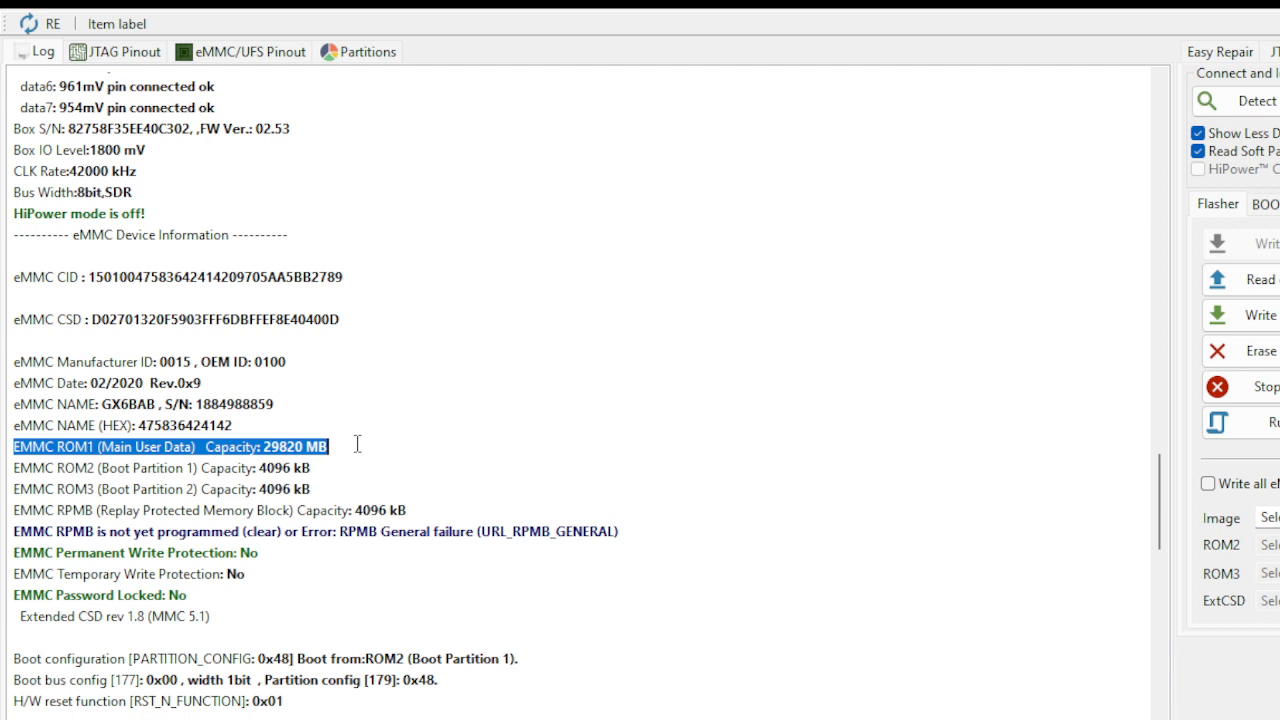
Examine the RPMB, write protection and boot configuration details, and highlight the ROM1 capacity value.
scroll(420, 426, down, 4)
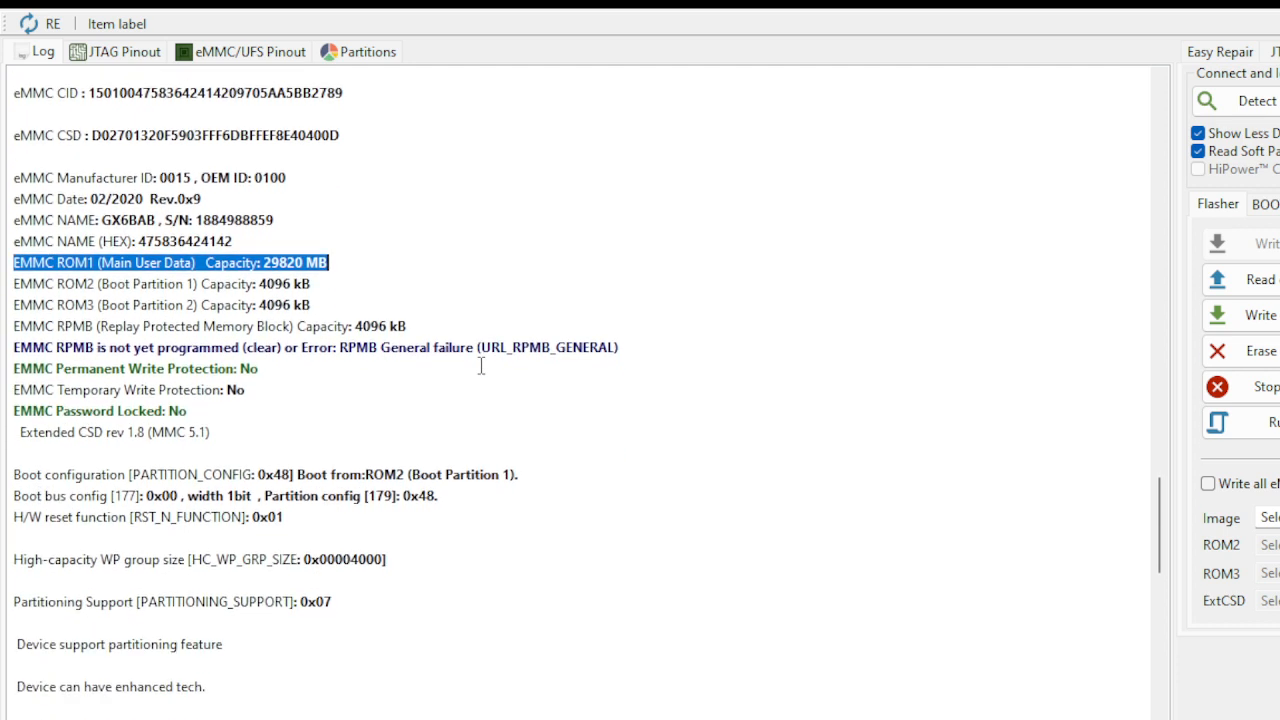
click(763, 545)
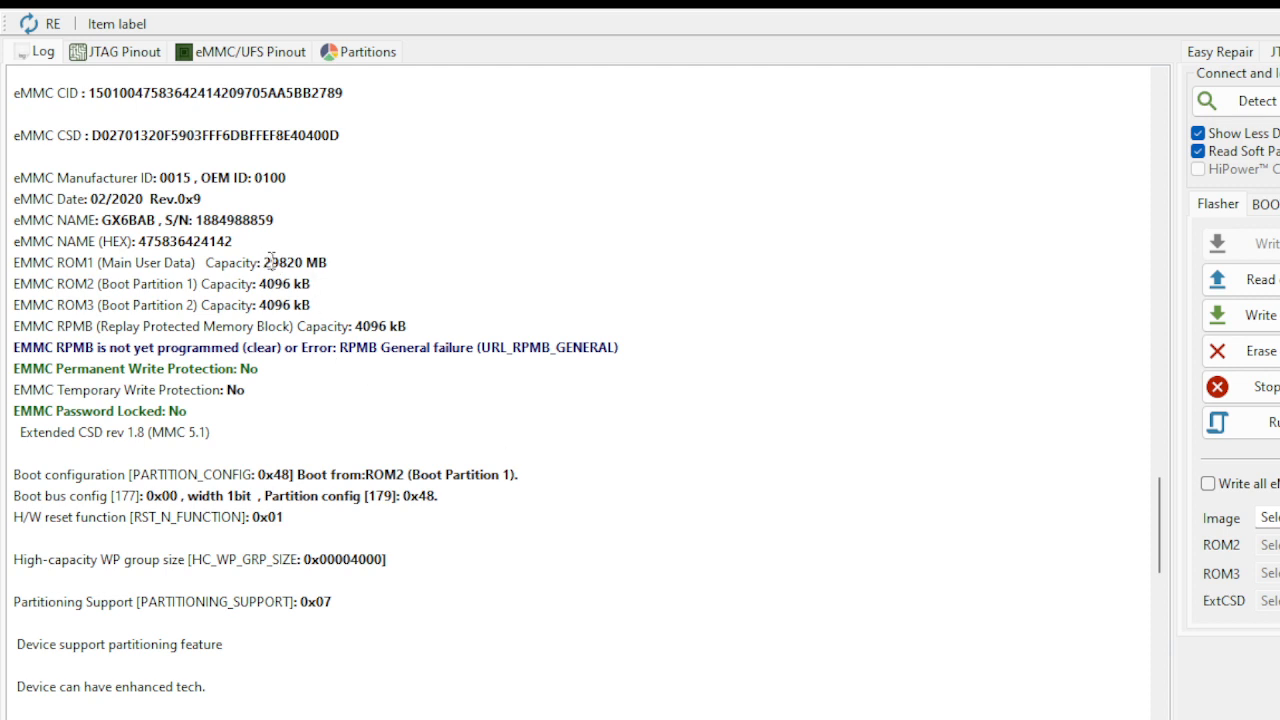
drag(264, 262, 302, 266)
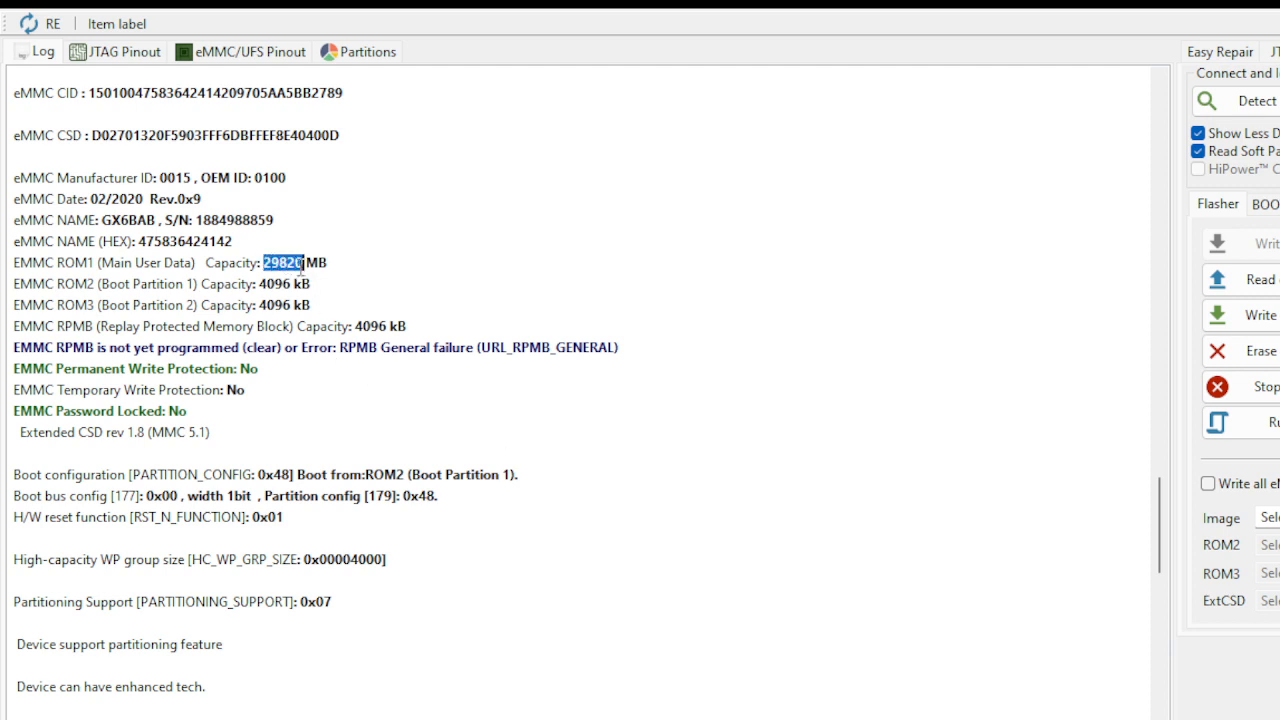